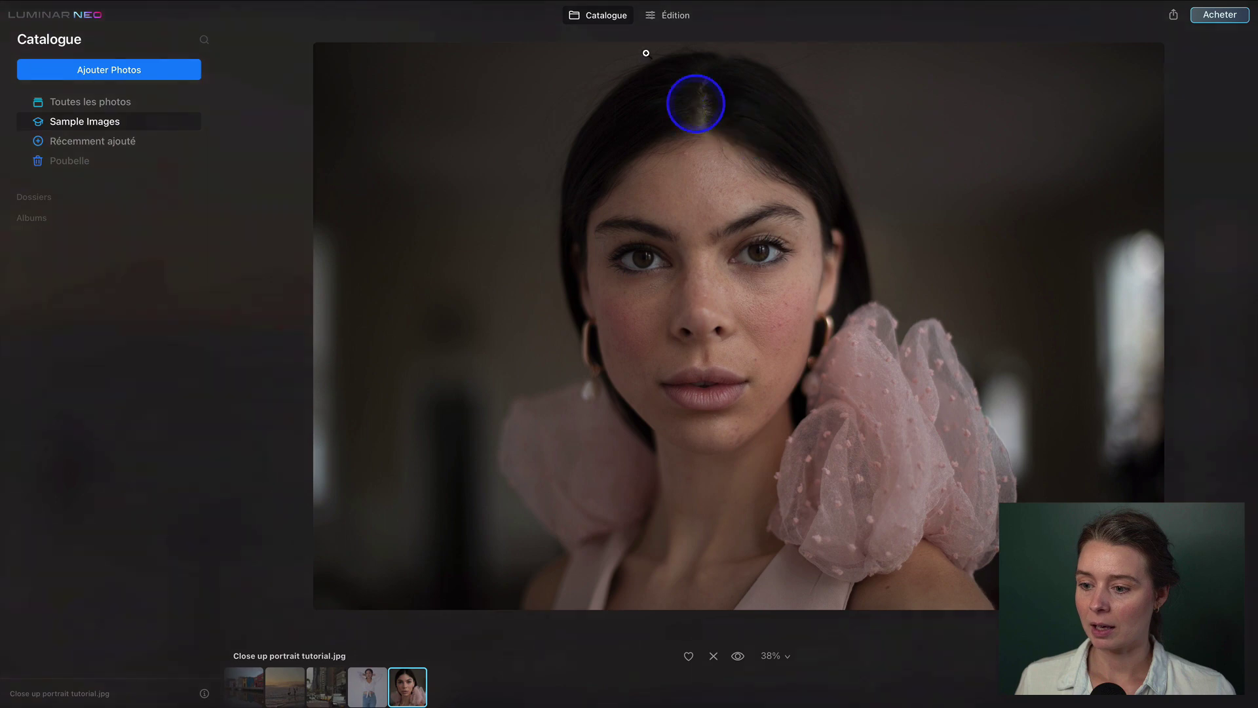
Step: Open the portrait for editing and set Relight to Brightness Near 59, Brightness Far -61 and Profondeur 44
left_click(663, 20)
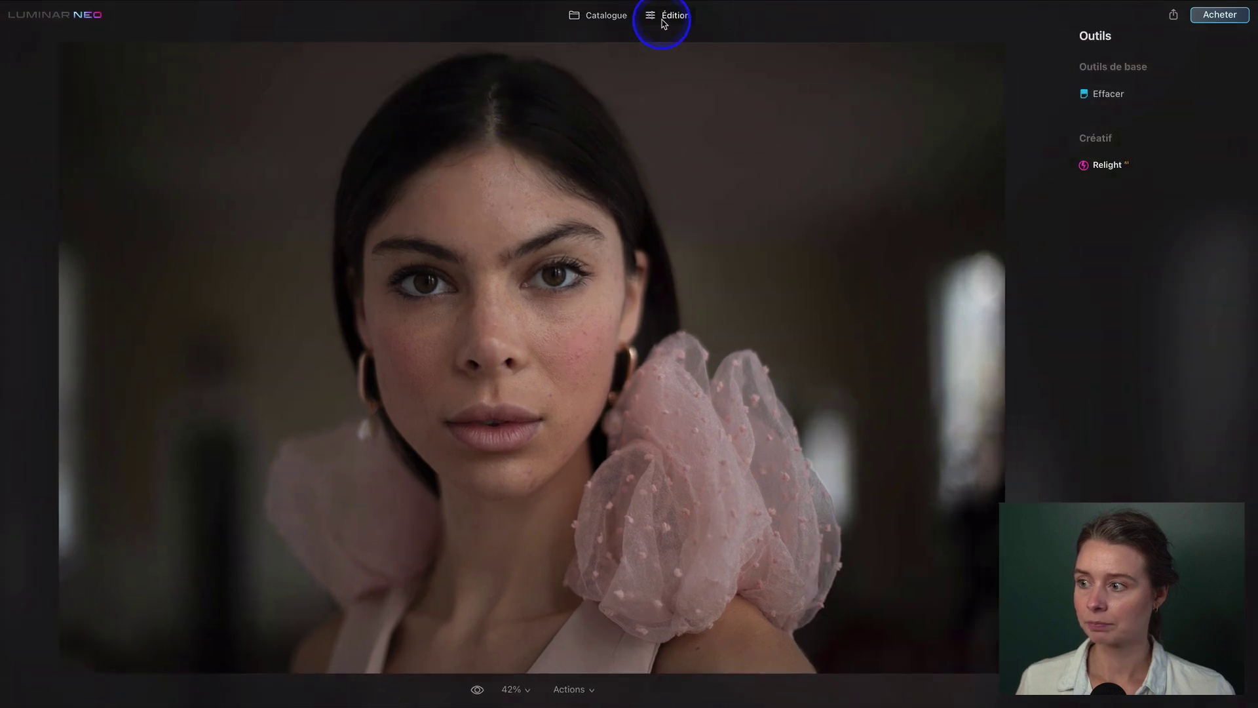
left_click(1106, 167)
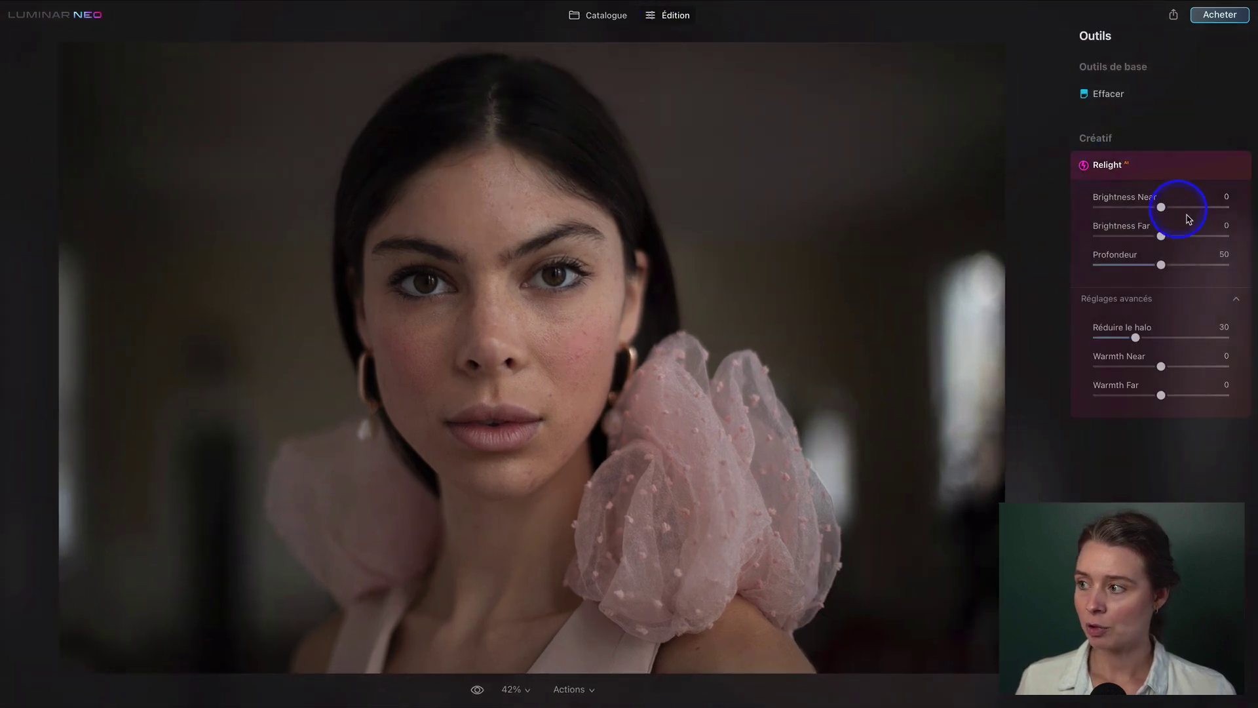
left_click_drag(1161, 208, 1123, 243)
left_click(1161, 236)
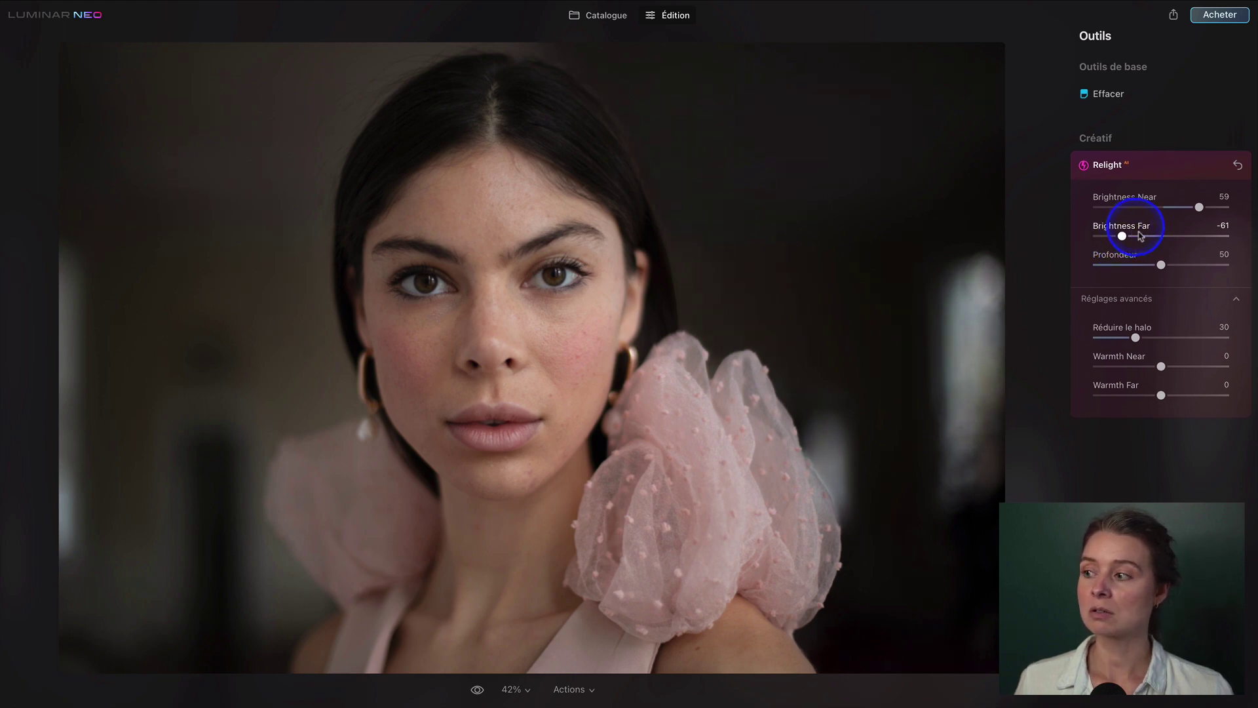
mouse_move(1161, 266)
left_mouse_down()
mouse_move(1127, 263)
mouse_move(1171, 266)
mouse_move(1157, 268)
left_mouse_up()
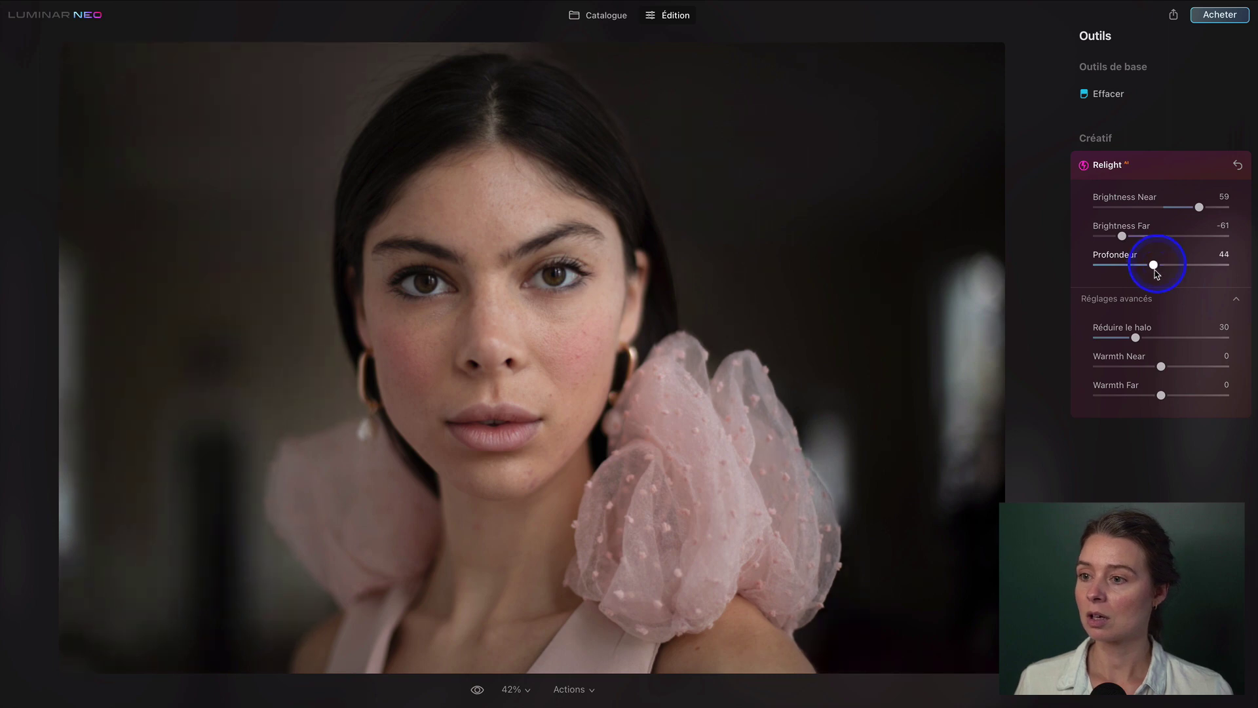
Step: Set Relight's Réduire le halo to 31, Warmth Near to 8 and Warmth Far to -29, and compare the portrait with the original
left_click_drag(1137, 338, 1108, 338)
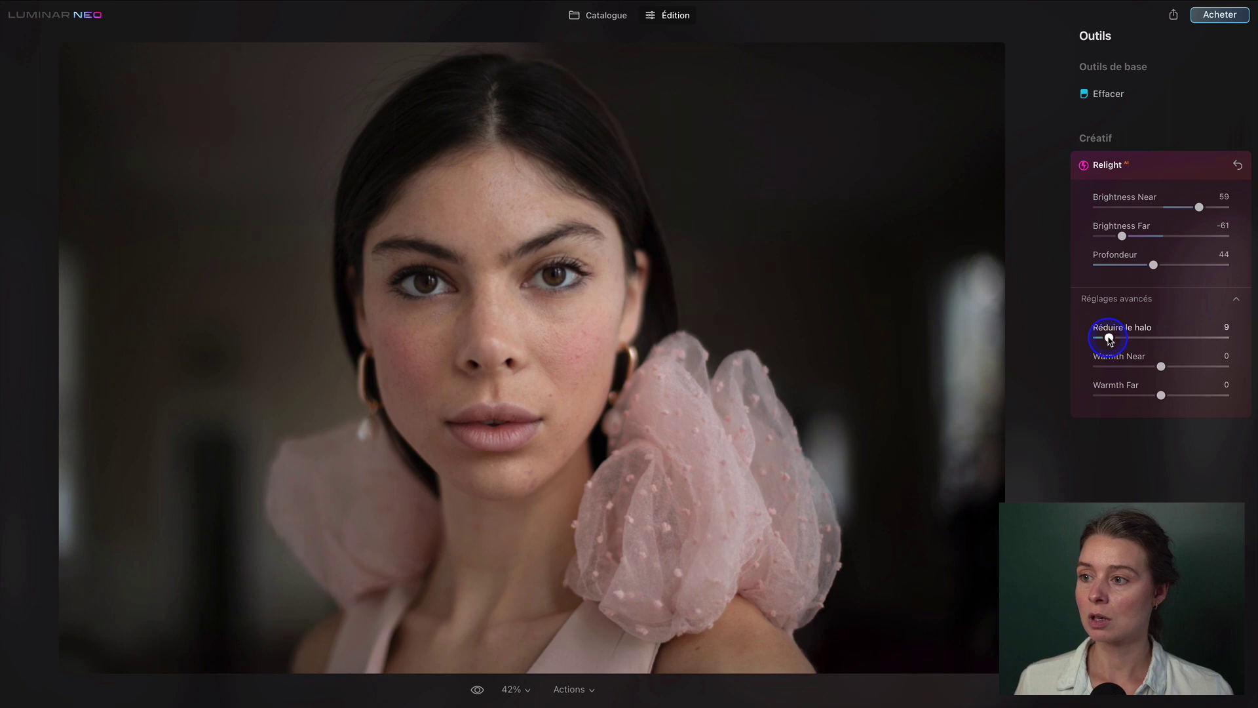
left_click_drag(1109, 339, 1140, 341)
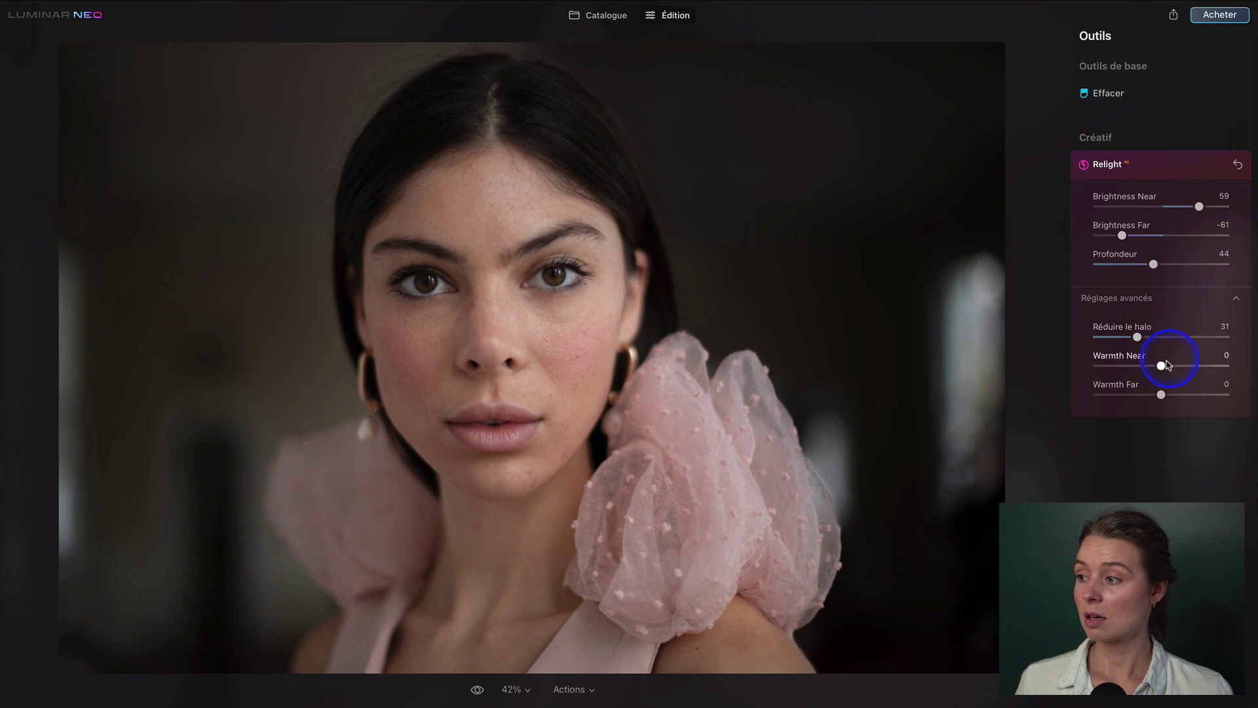
left_click_drag(1162, 364, 1175, 365)
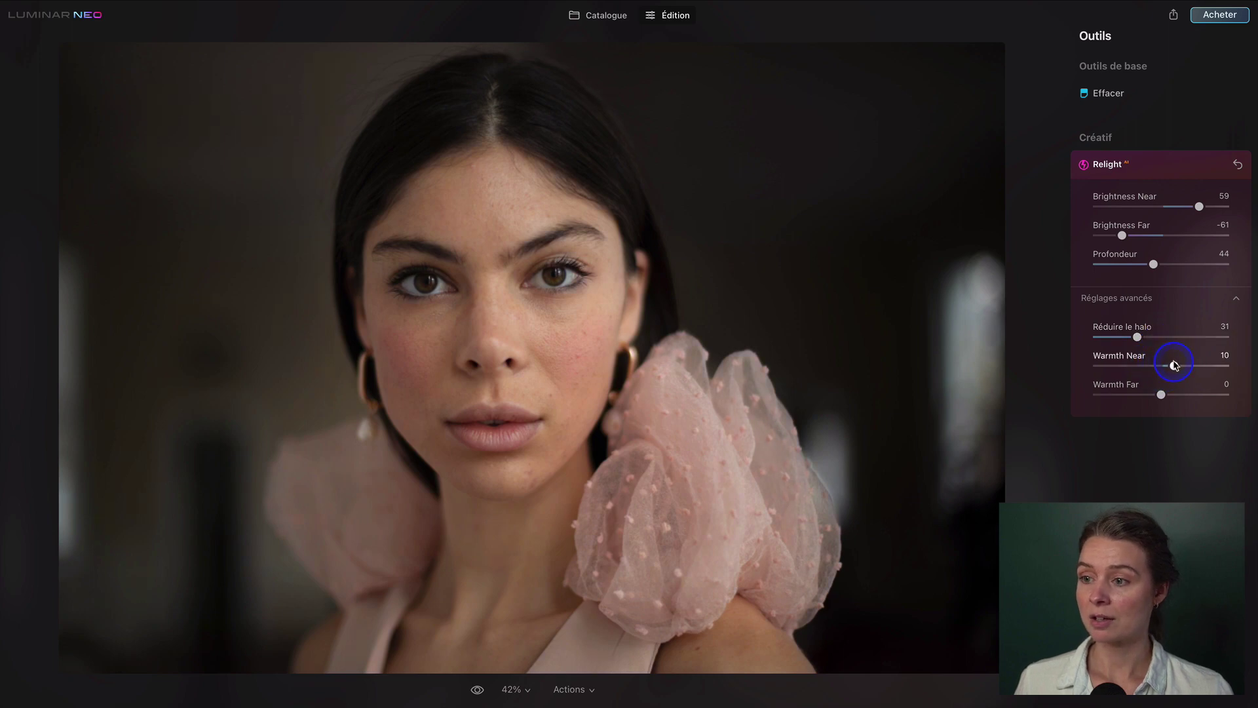
left_click_drag(1161, 394, 1121, 397)
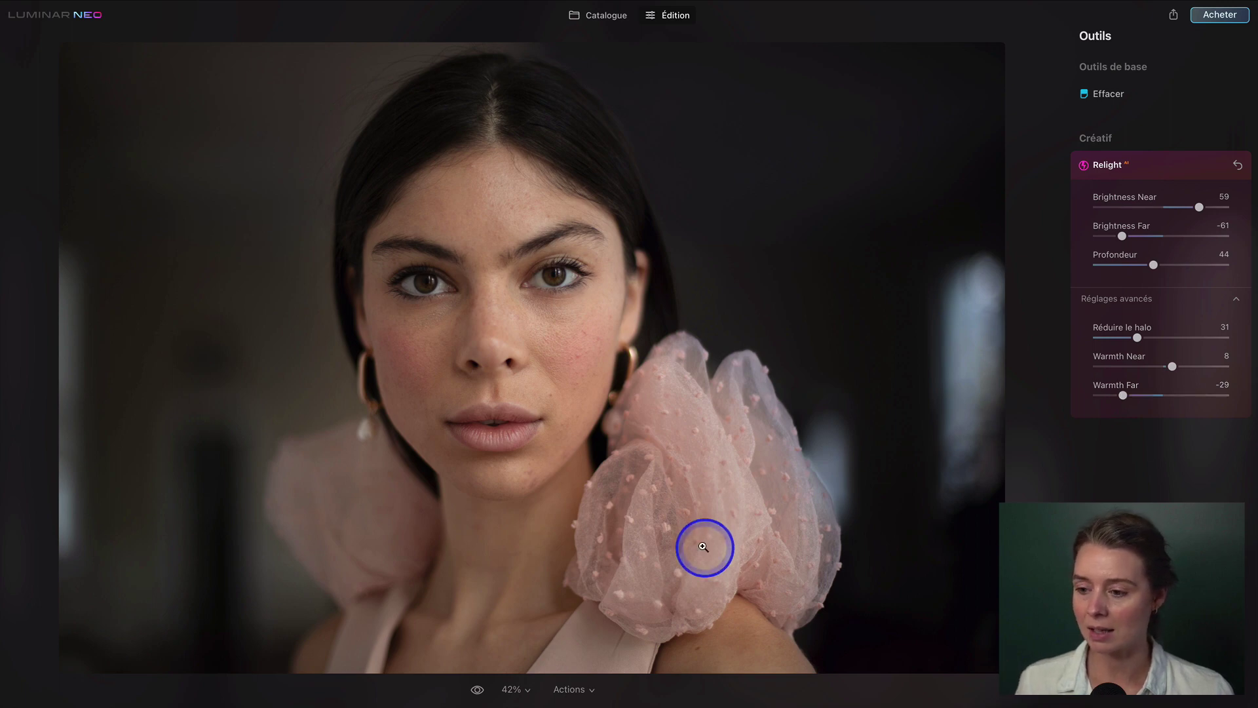
left_click(477, 689)
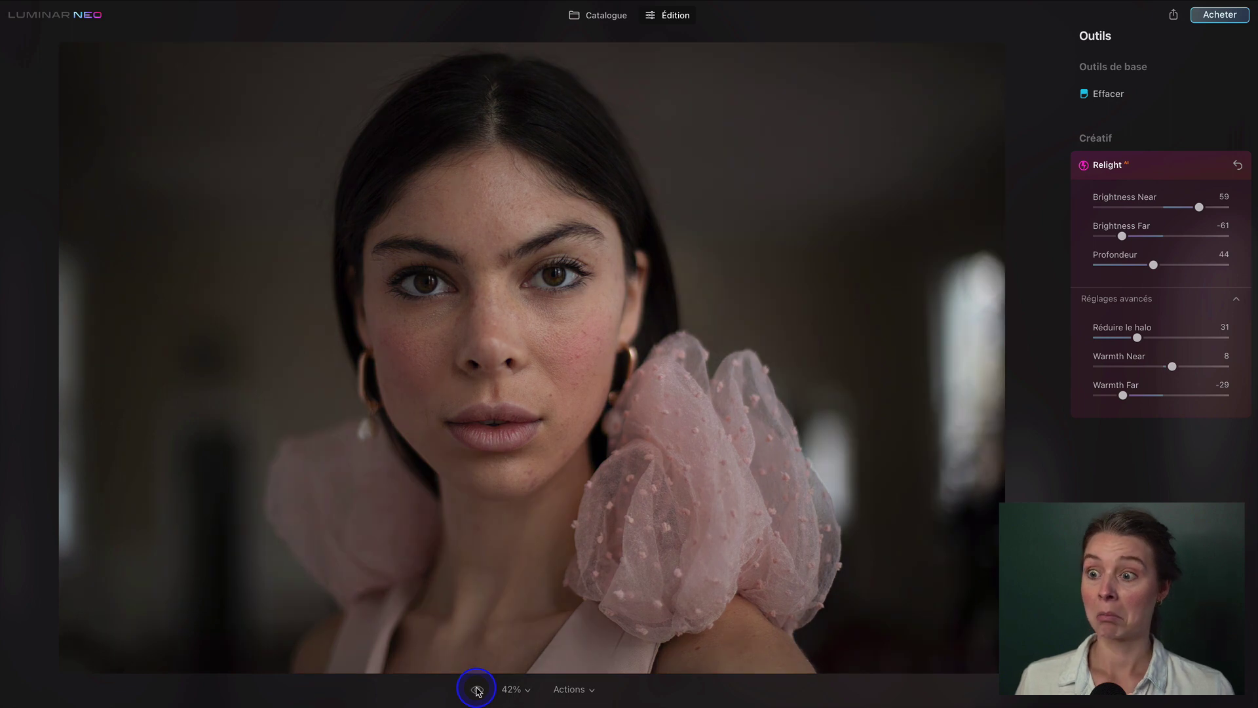
left_click(477, 689)
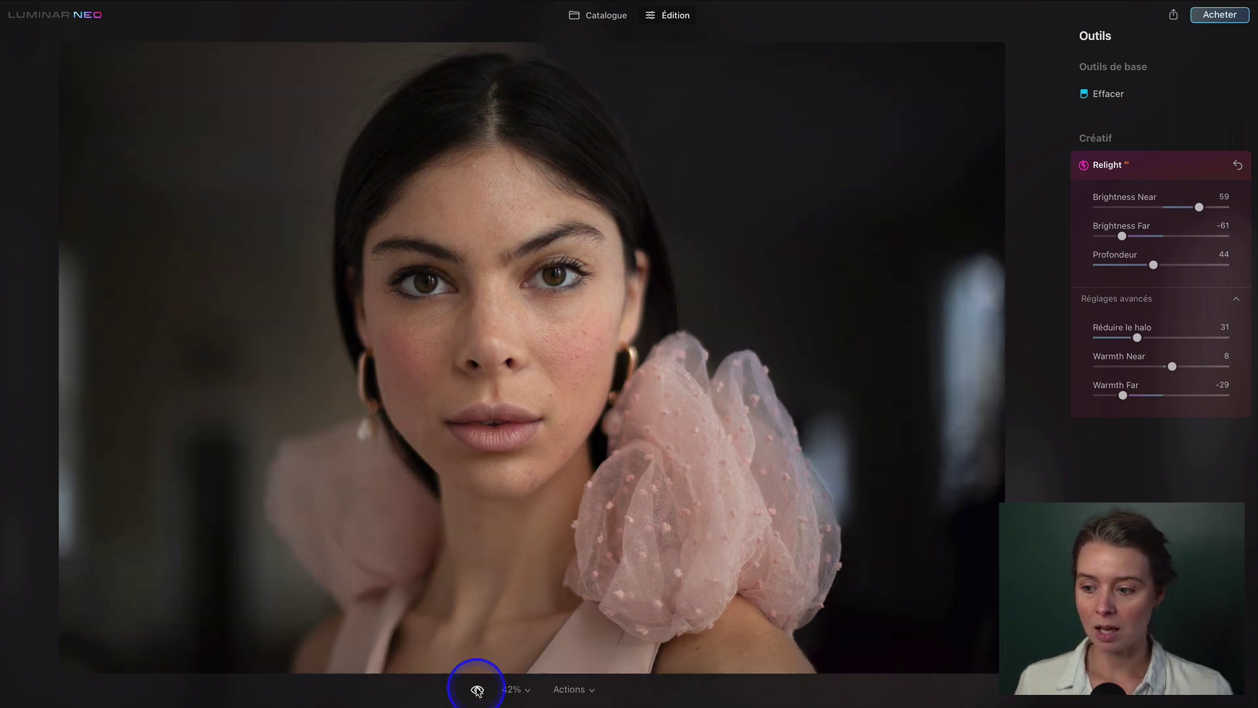
left_click(477, 689)
left_click(477, 690)
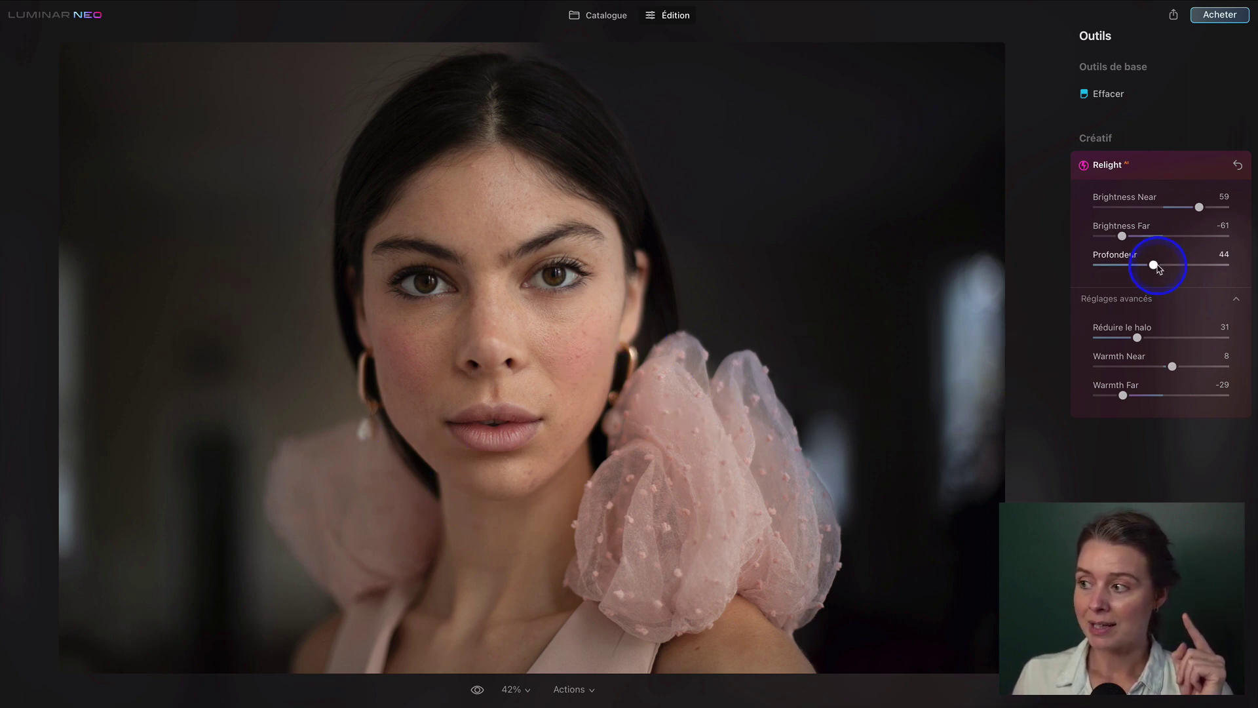
Step: Refine Relight to Profondeur 33, Warmth Near 17 and Réduire le halo 63, and compare the portrait with its unedited version
mouse_move(1154, 266)
left_mouse_down()
mouse_move(1097, 270)
mouse_move(1136, 265)
left_mouse_up()
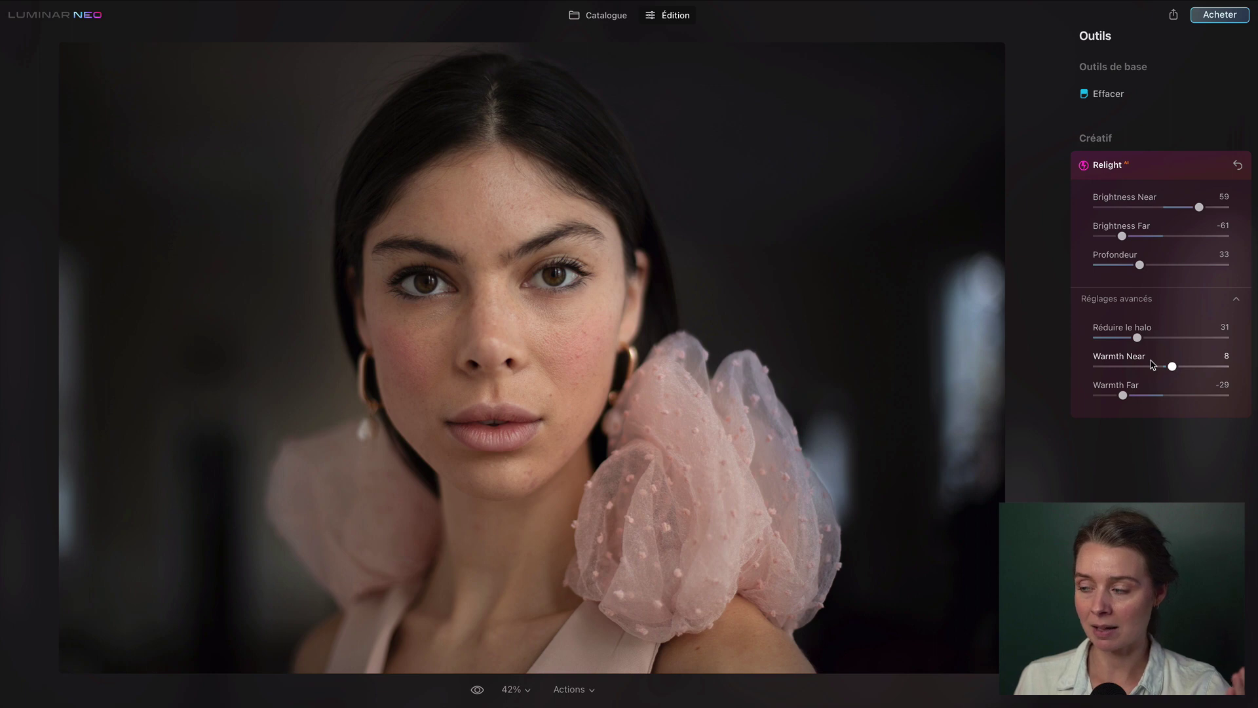
left_click(1173, 366)
mouse_move(1172, 367)
left_mouse_down()
mouse_move(1087, 366)
mouse_move(1202, 361)
mouse_move(1065, 364)
mouse_move(1202, 360)
mouse_move(1186, 367)
left_mouse_up()
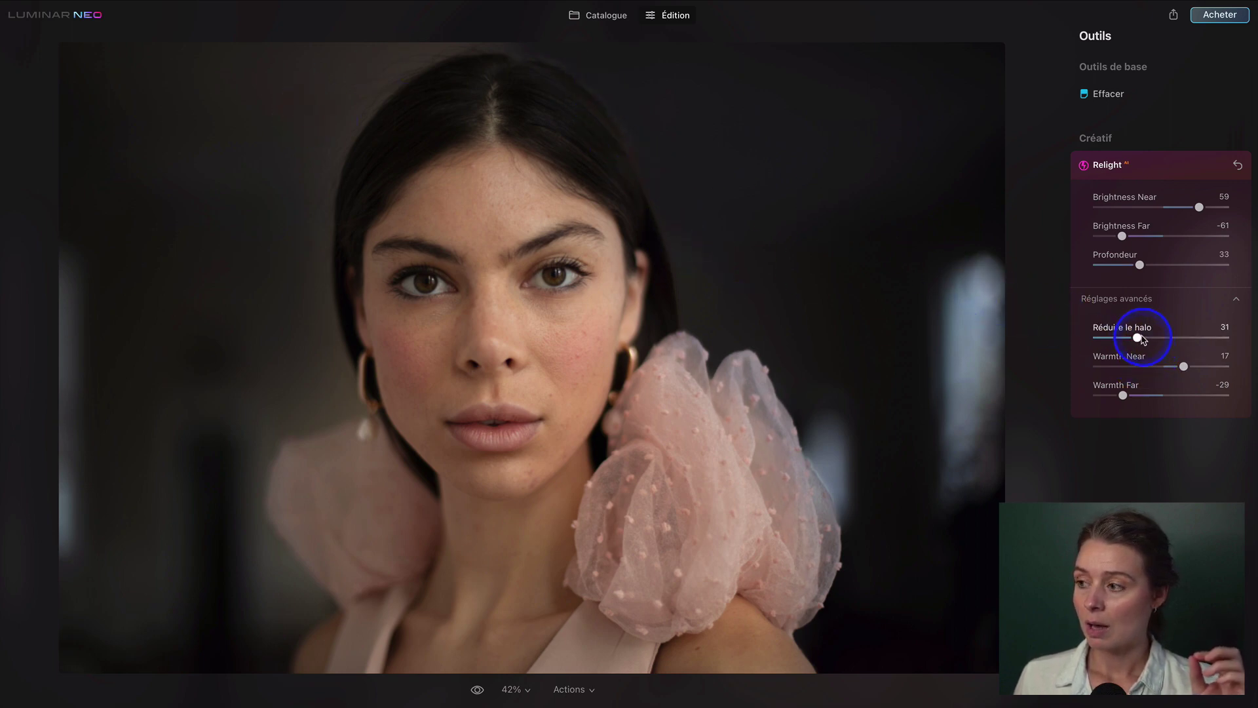
left_click_drag(1138, 339, 1185, 329)
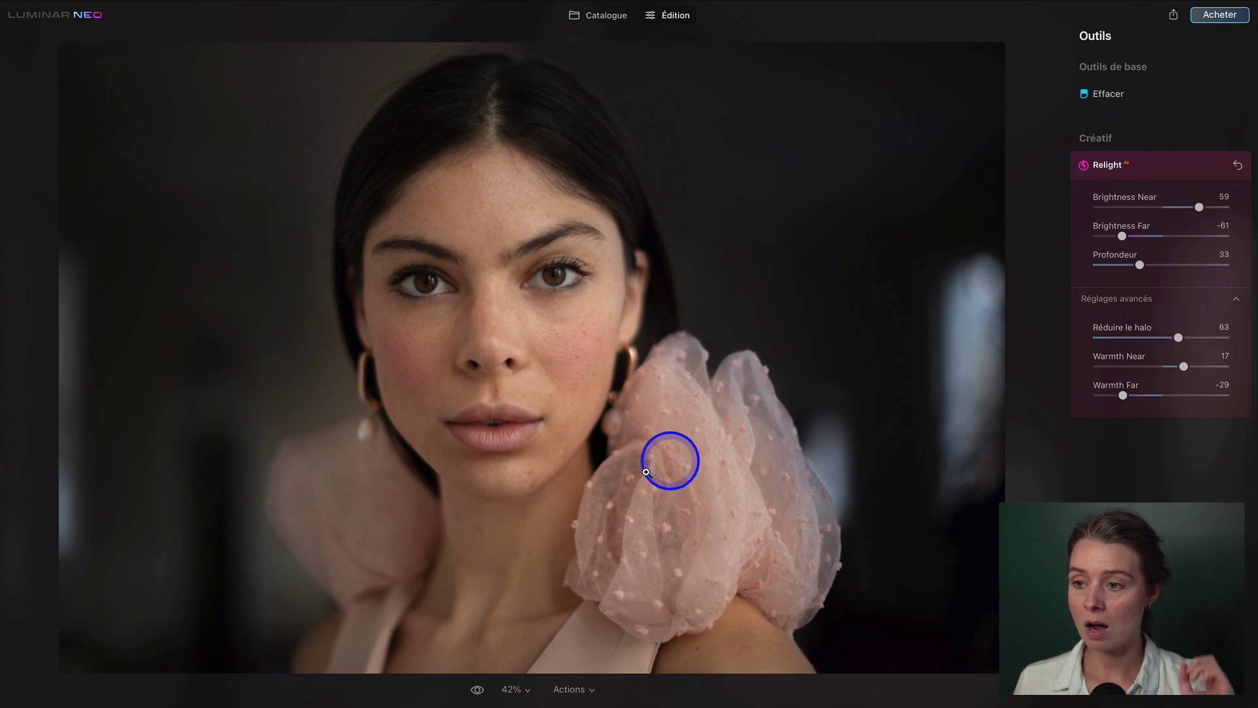
left_click(478, 690)
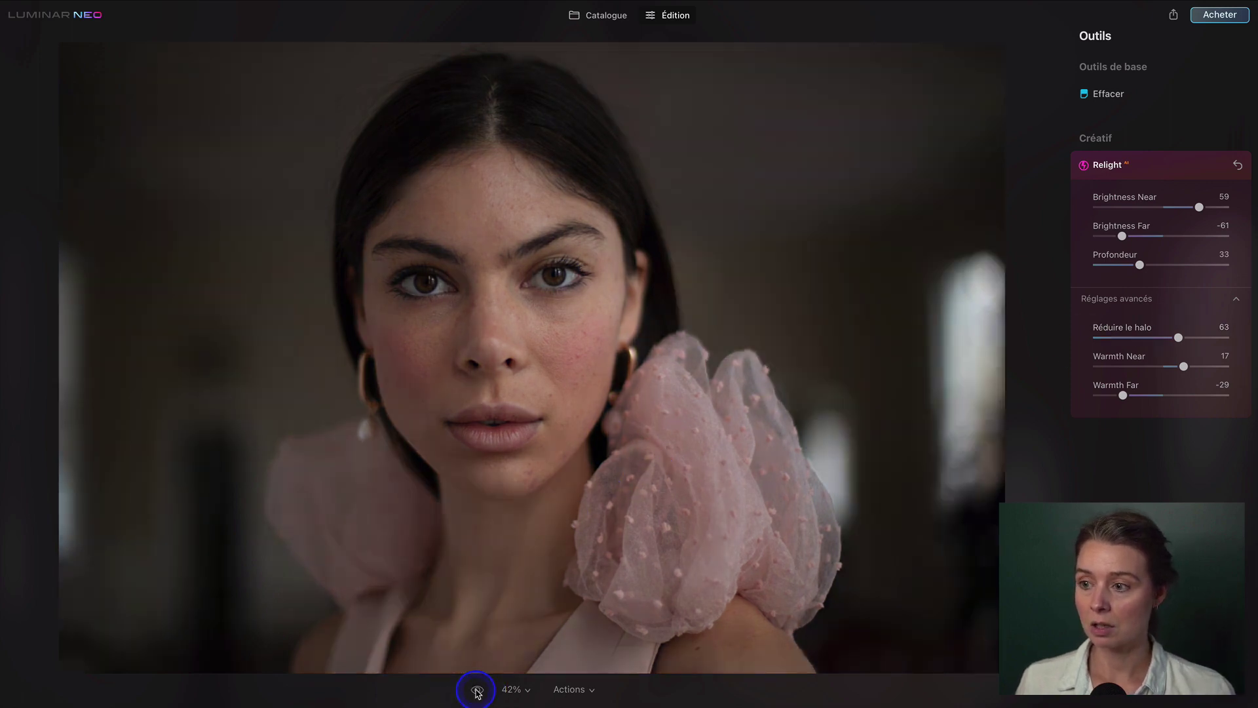
left_click(477, 690)
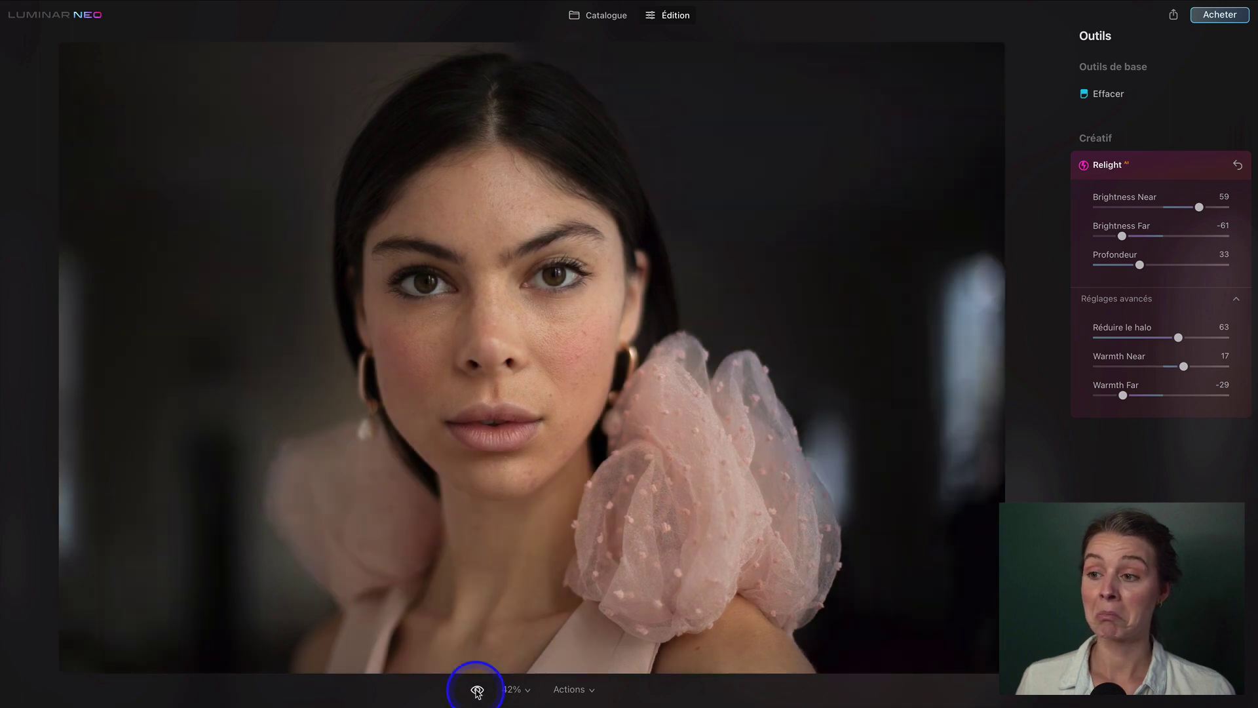
left_click(477, 690)
left_click(477, 691)
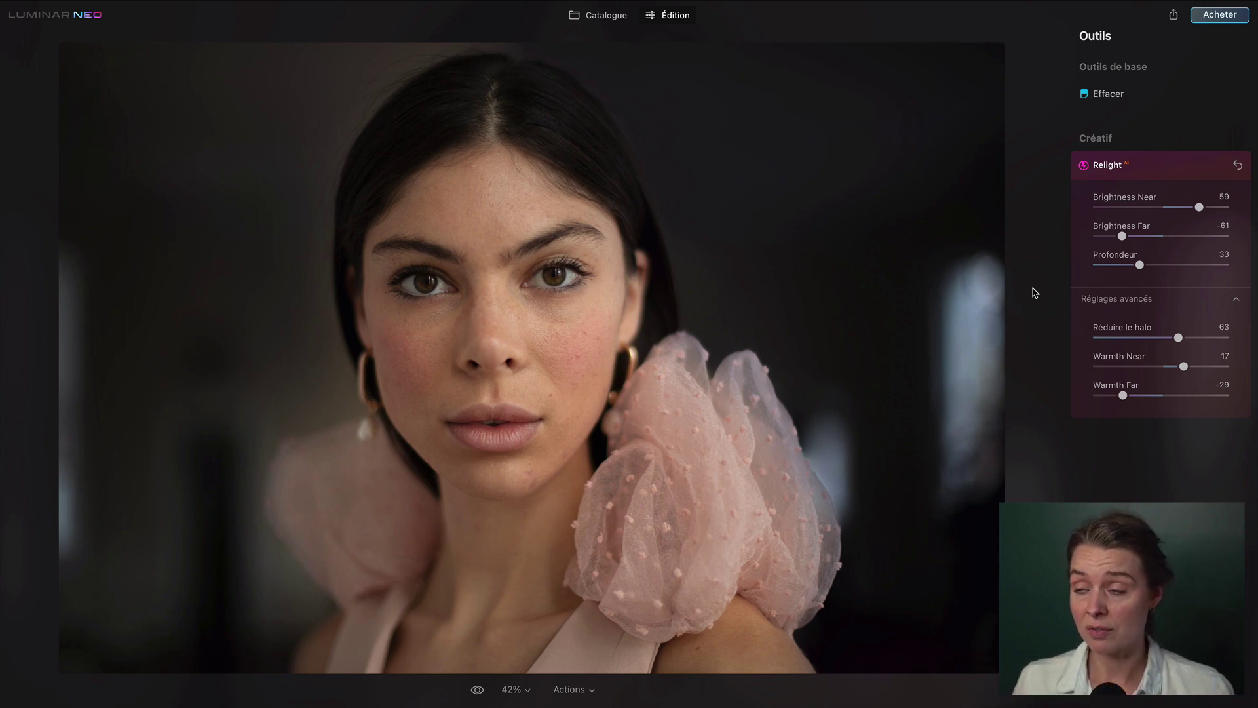
Step: Switch to editing the backlit martial arts class photo and set Relight's Brightness Near to 78
left_click(600, 15)
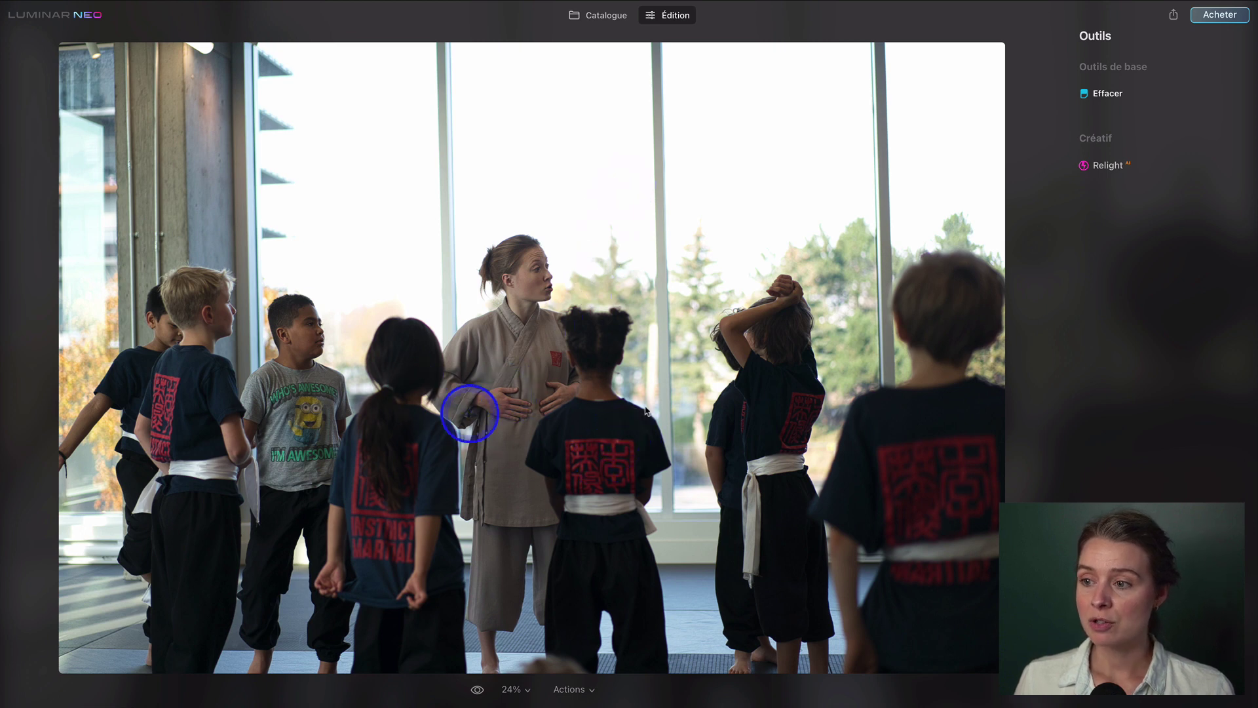
left_click(1129, 169)
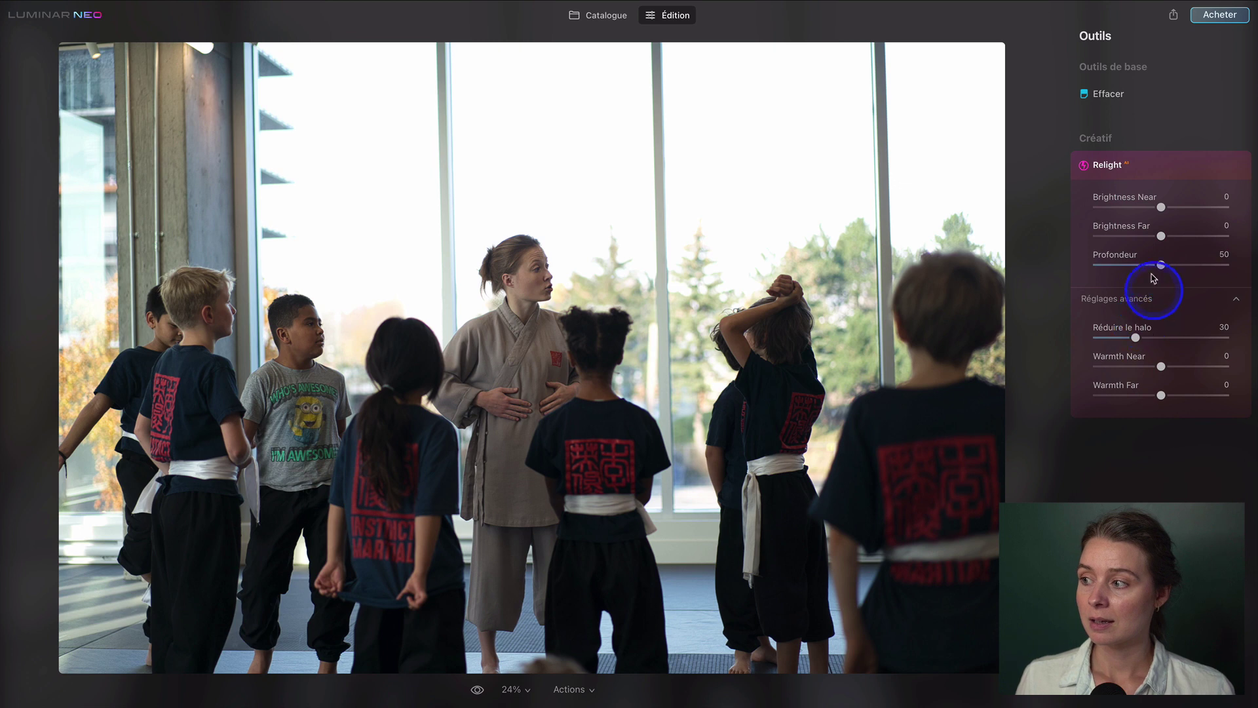
left_click(1172, 207)
left_click_drag(1172, 208, 1194, 208)
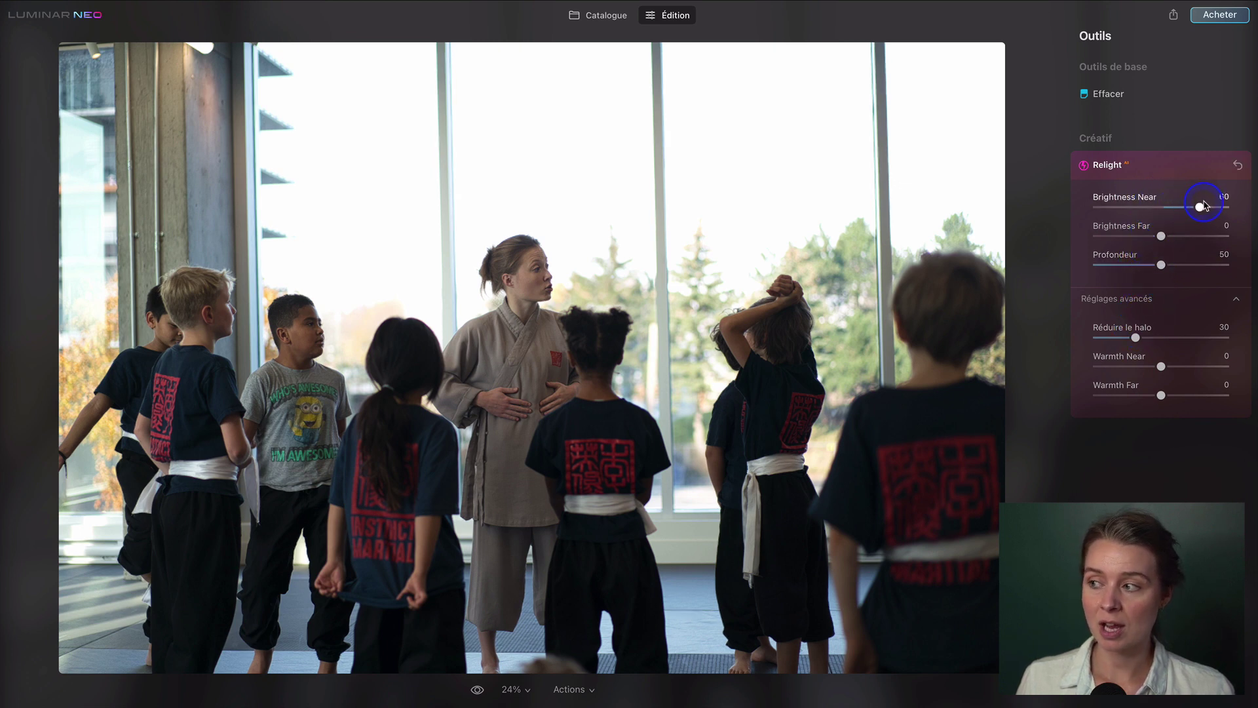
left_click_drag(1205, 205, 1207, 210)
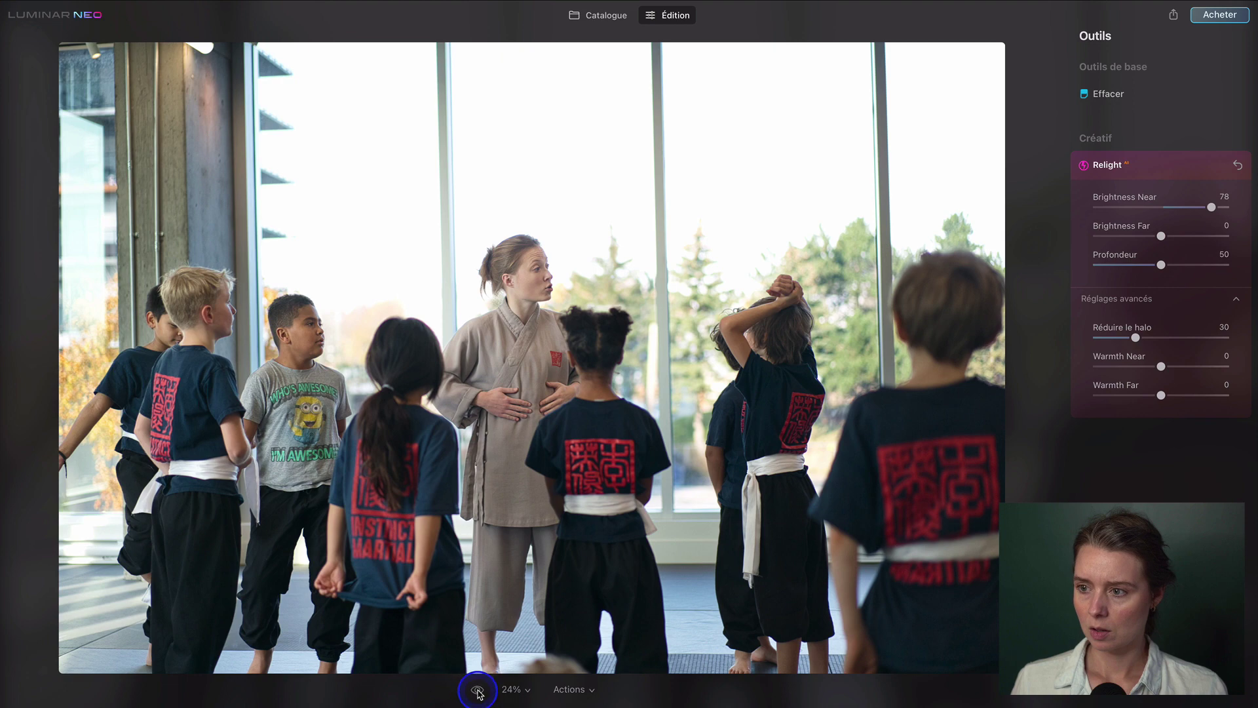
Step: Compare the relit martial arts class photo with its original several times, examining the foreground children and the window background
left_click(477, 690)
left_click(478, 690)
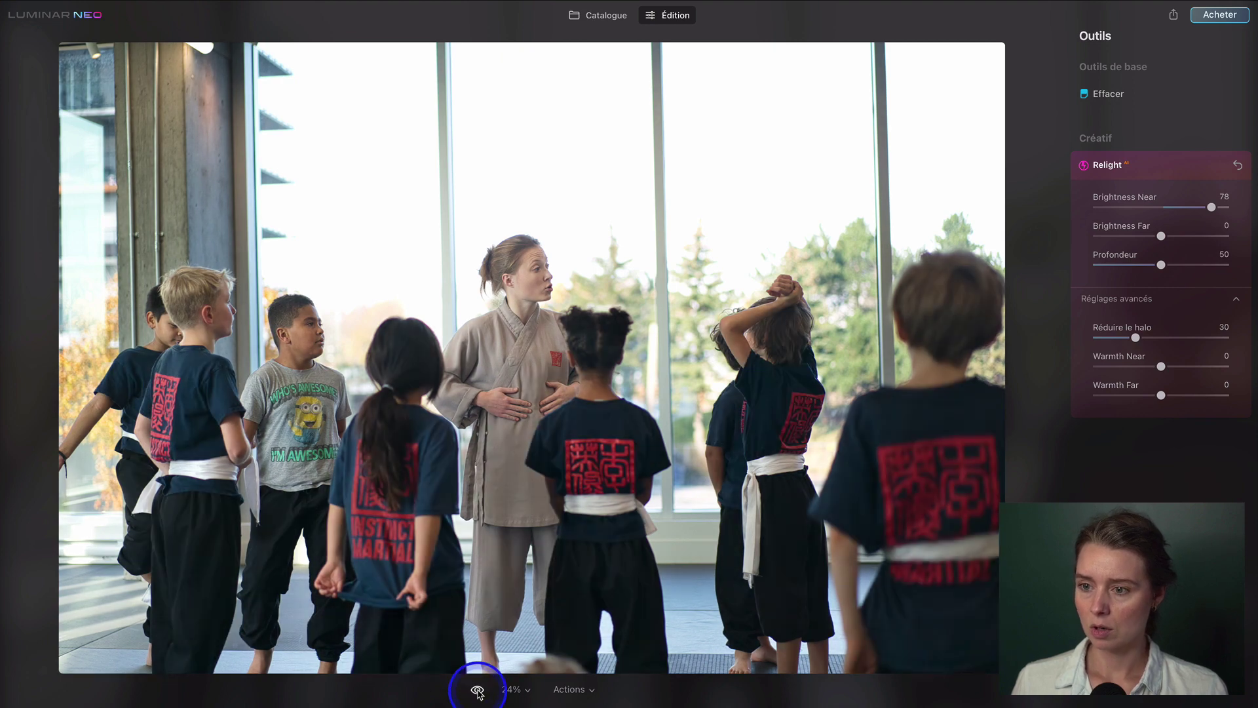
left_click(478, 691)
left_click(478, 690)
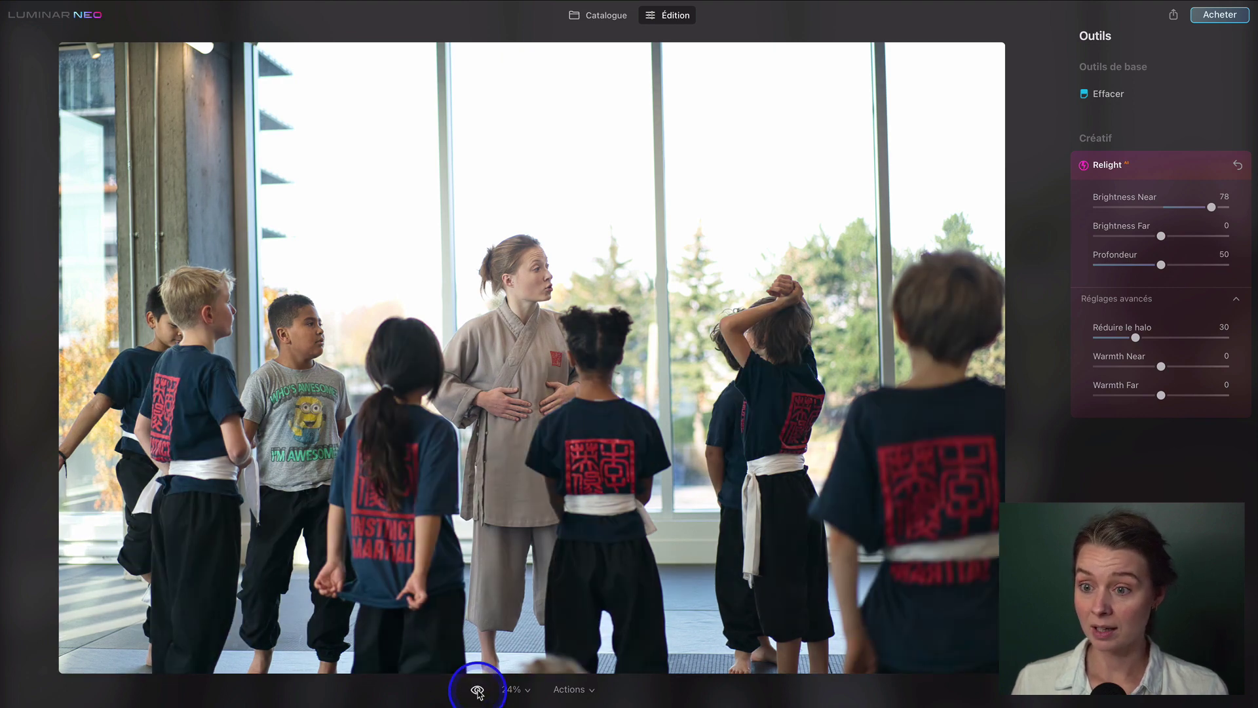
left_click(478, 690)
left_click(478, 691)
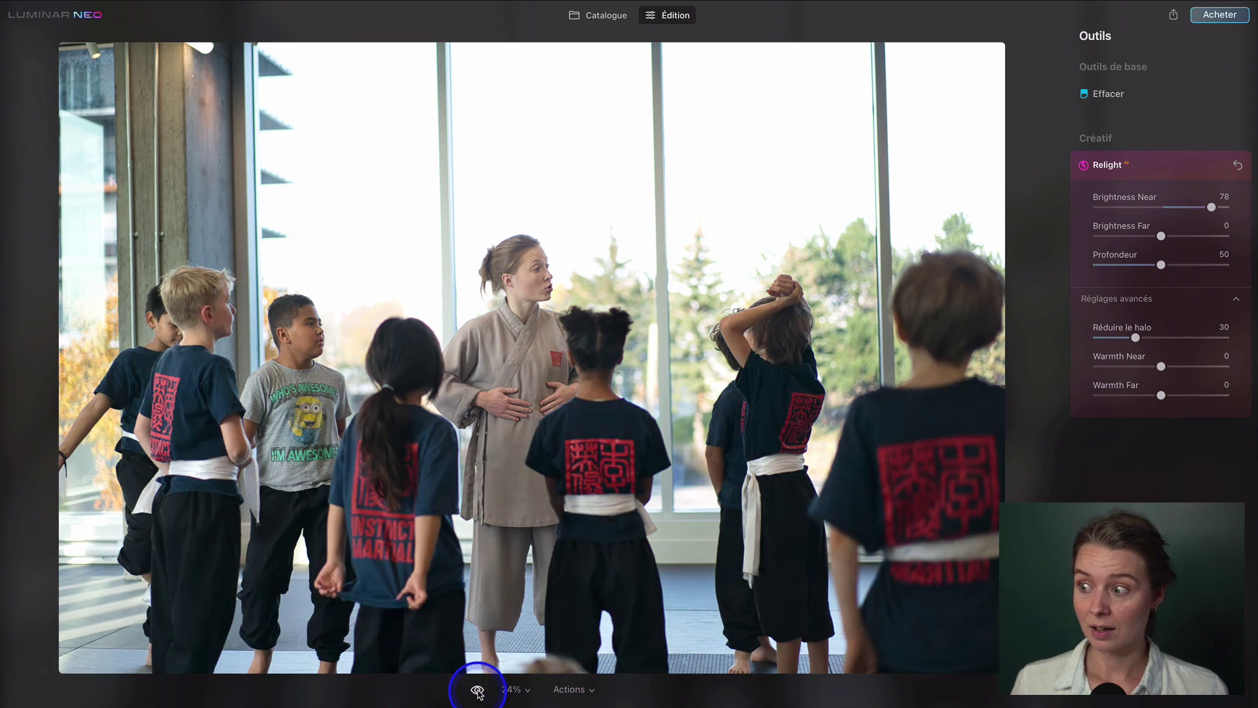
left_click(477, 691)
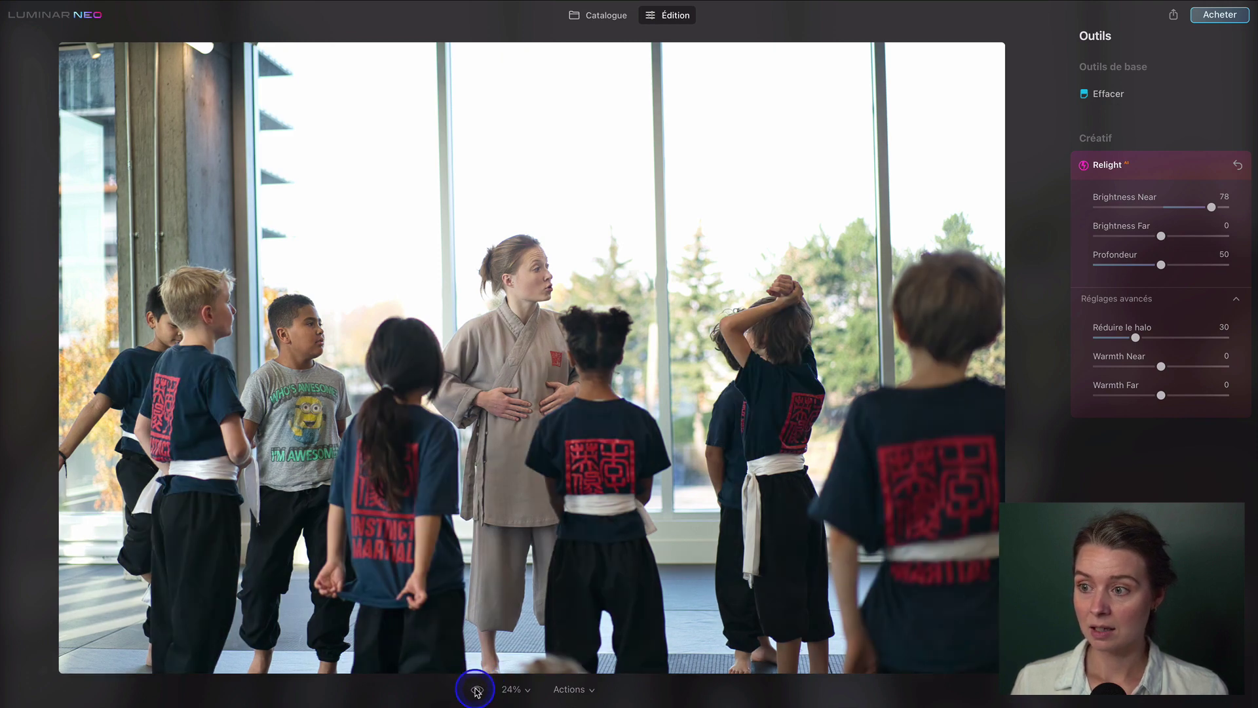
left_click(477, 690)
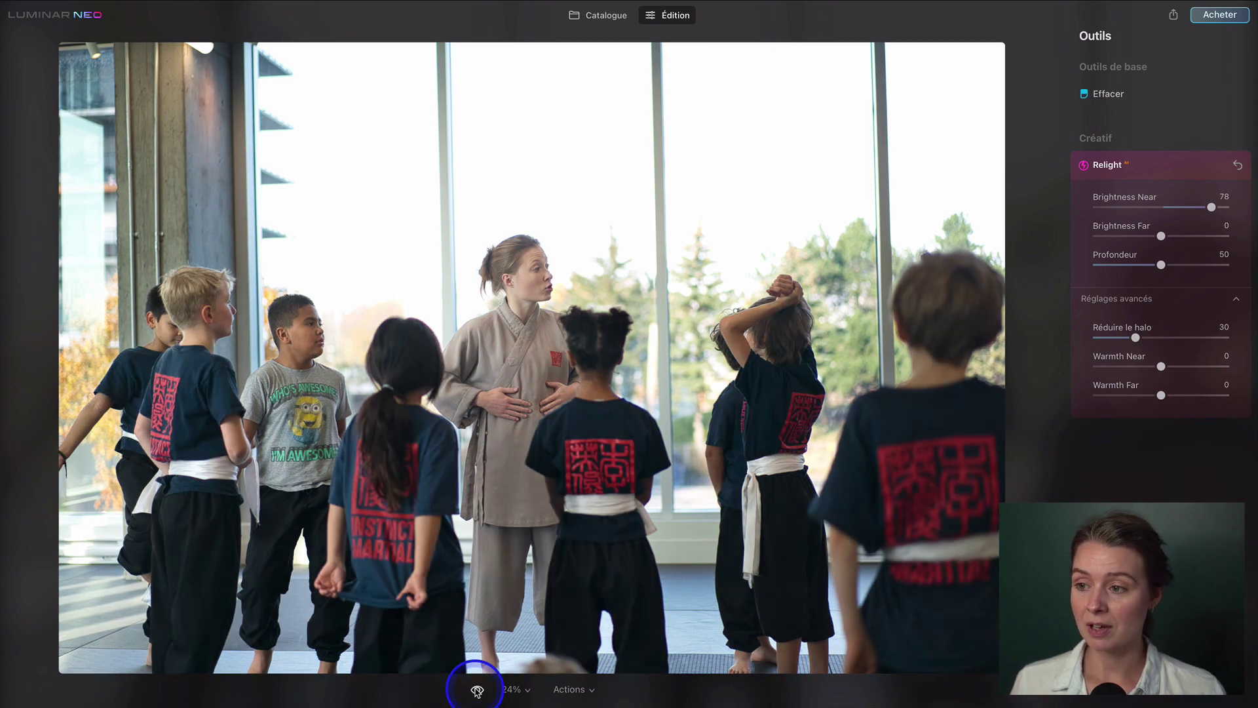
left_click(477, 691)
left_click(477, 692)
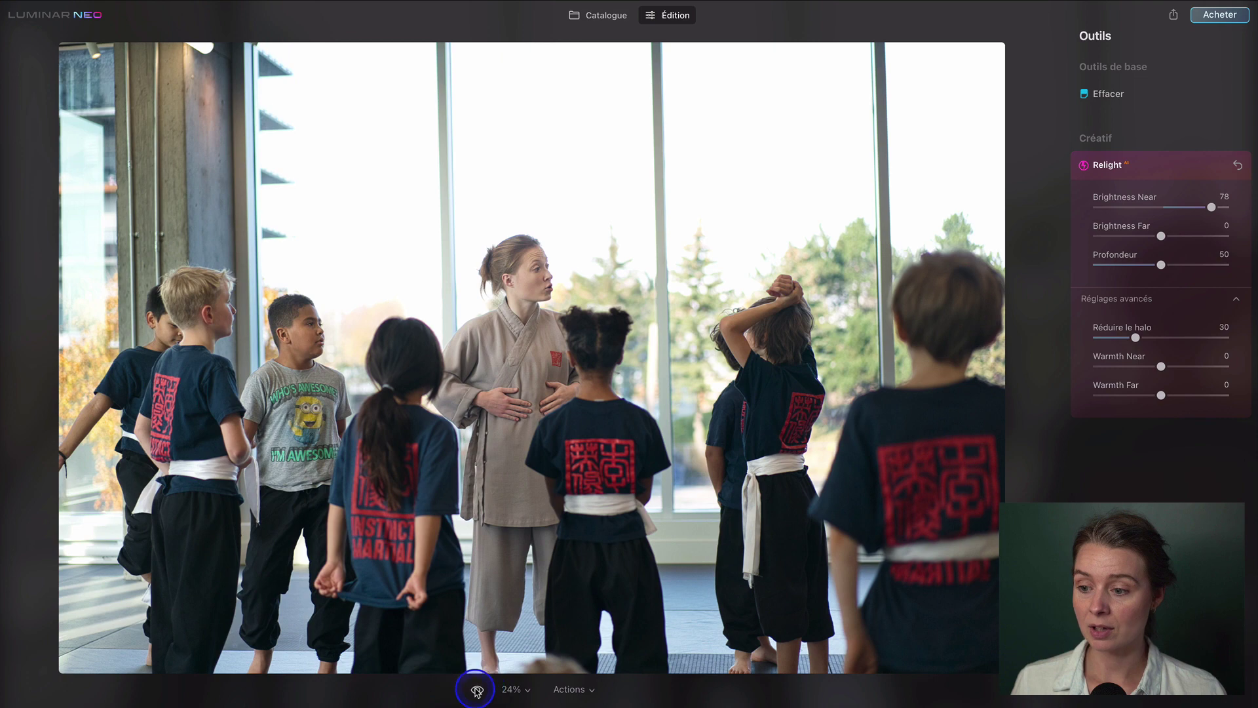
left_click(477, 691)
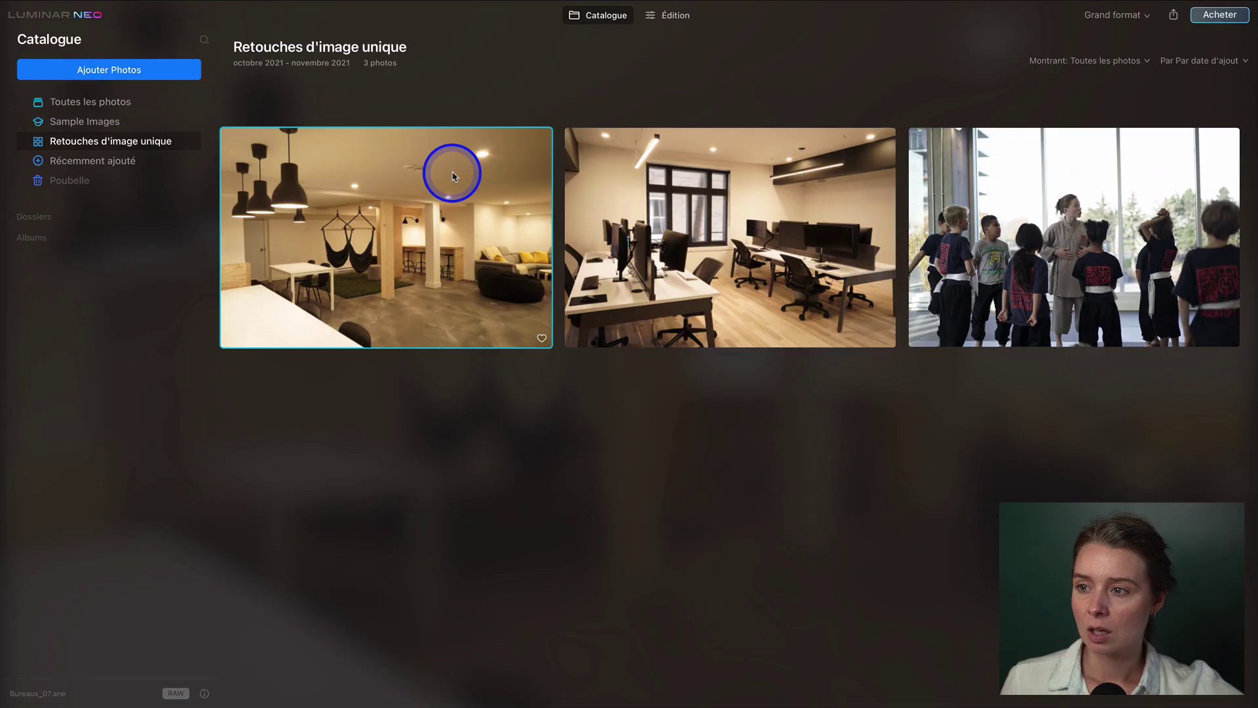
Step: Open the Bureaux_07.arw interior photo for editing, remove its dust spots automatically and compare the result with the original
double_click(452, 172)
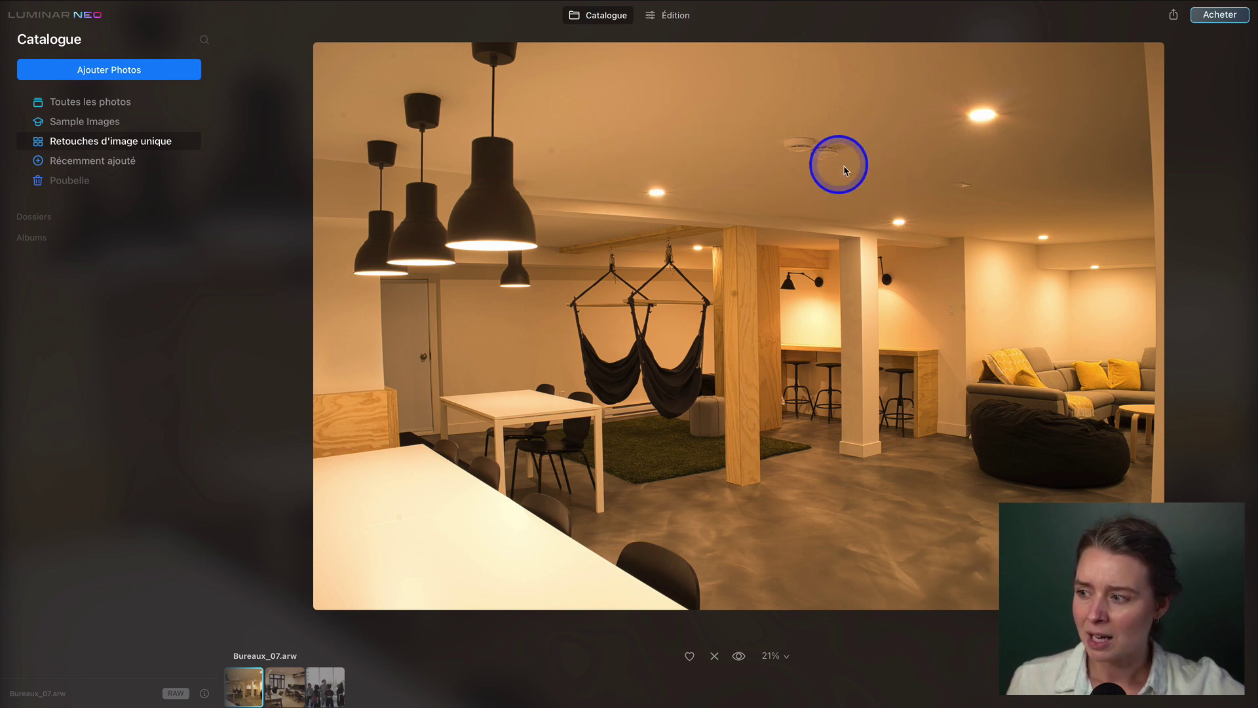
left_click(665, 17)
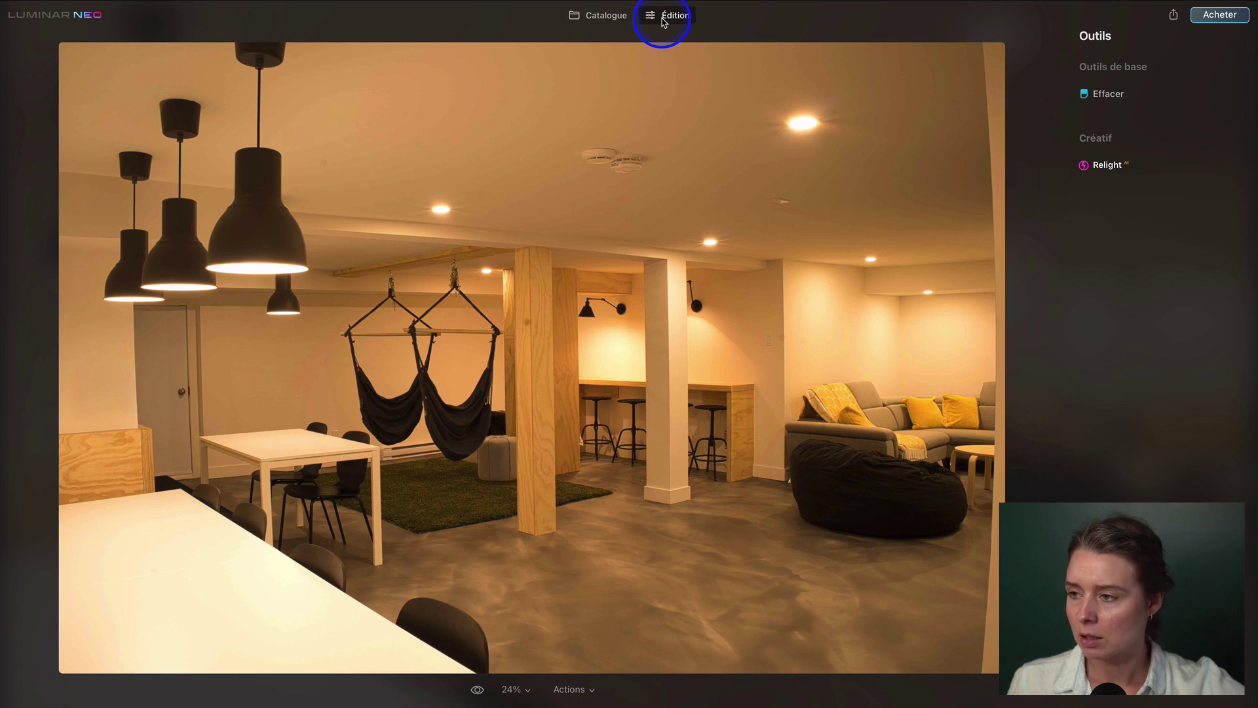
left_click(1096, 95)
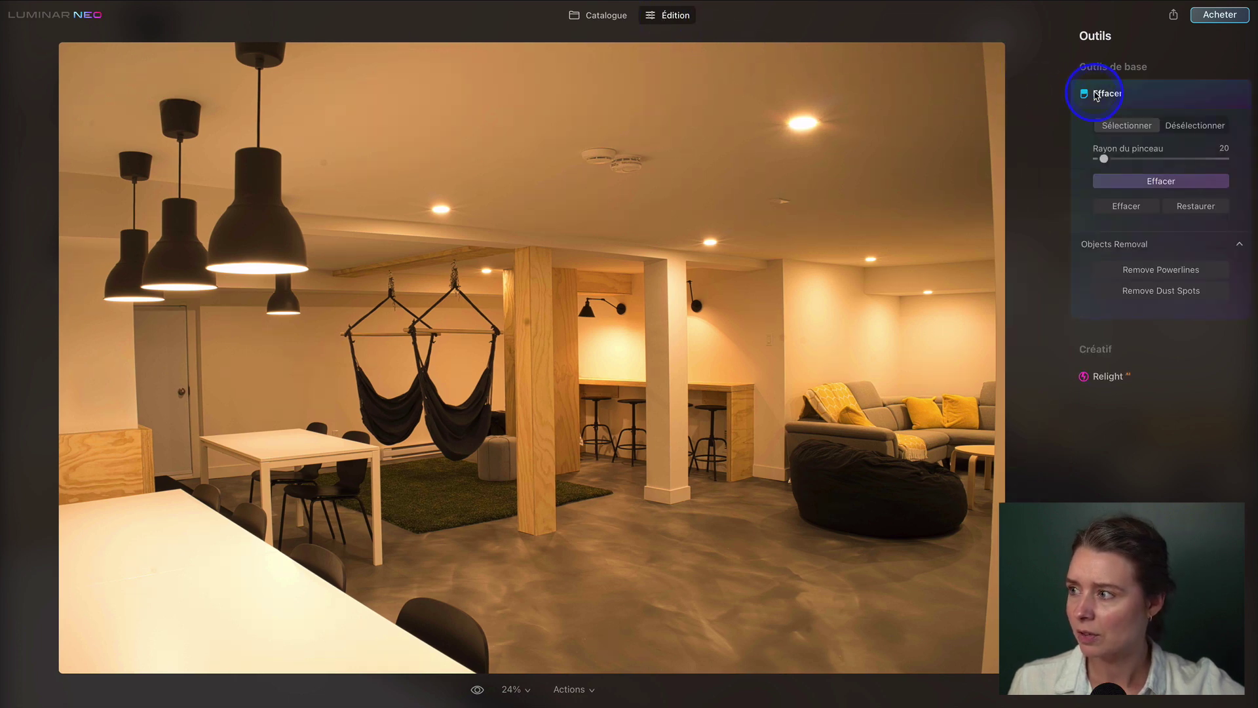
left_click(1129, 293)
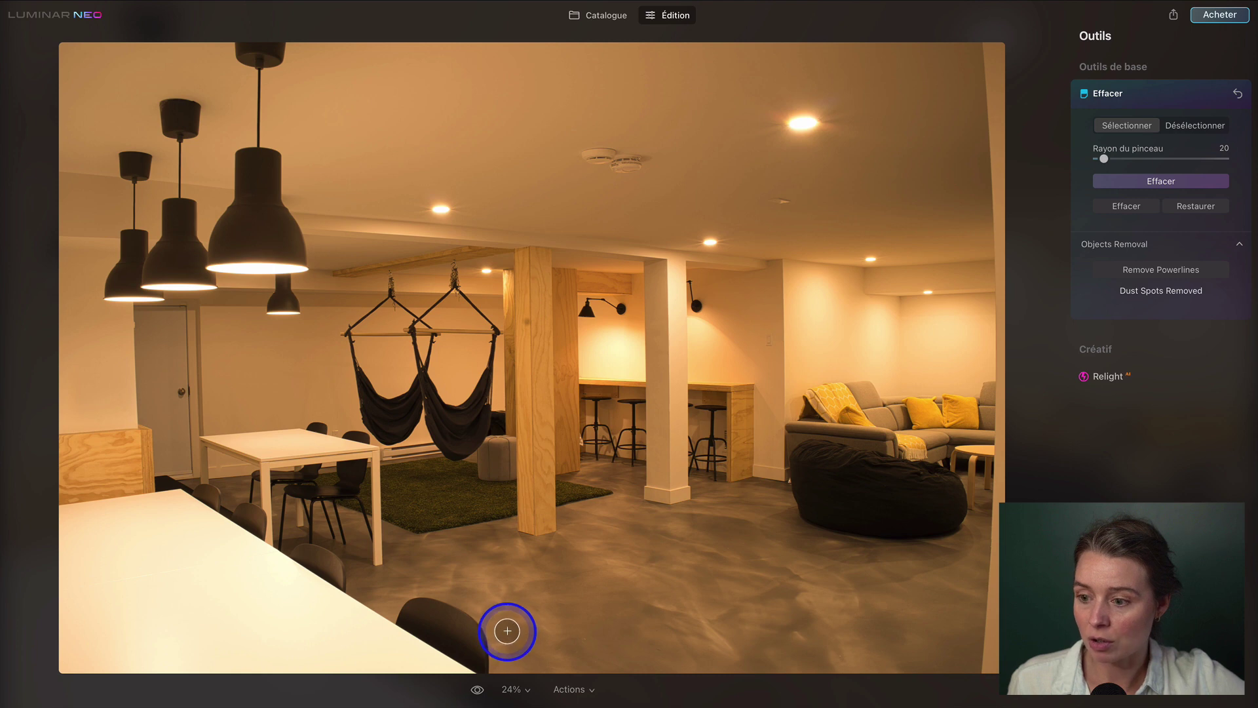
left_click(477, 692)
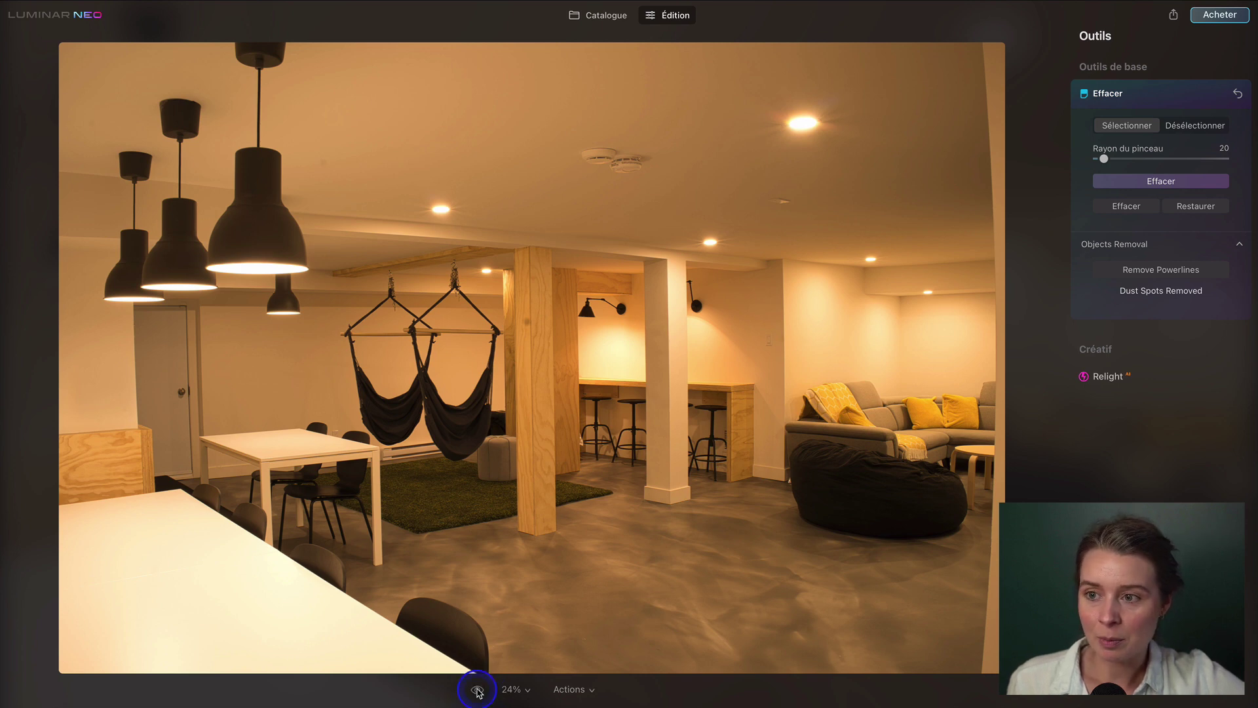
left_click(478, 691)
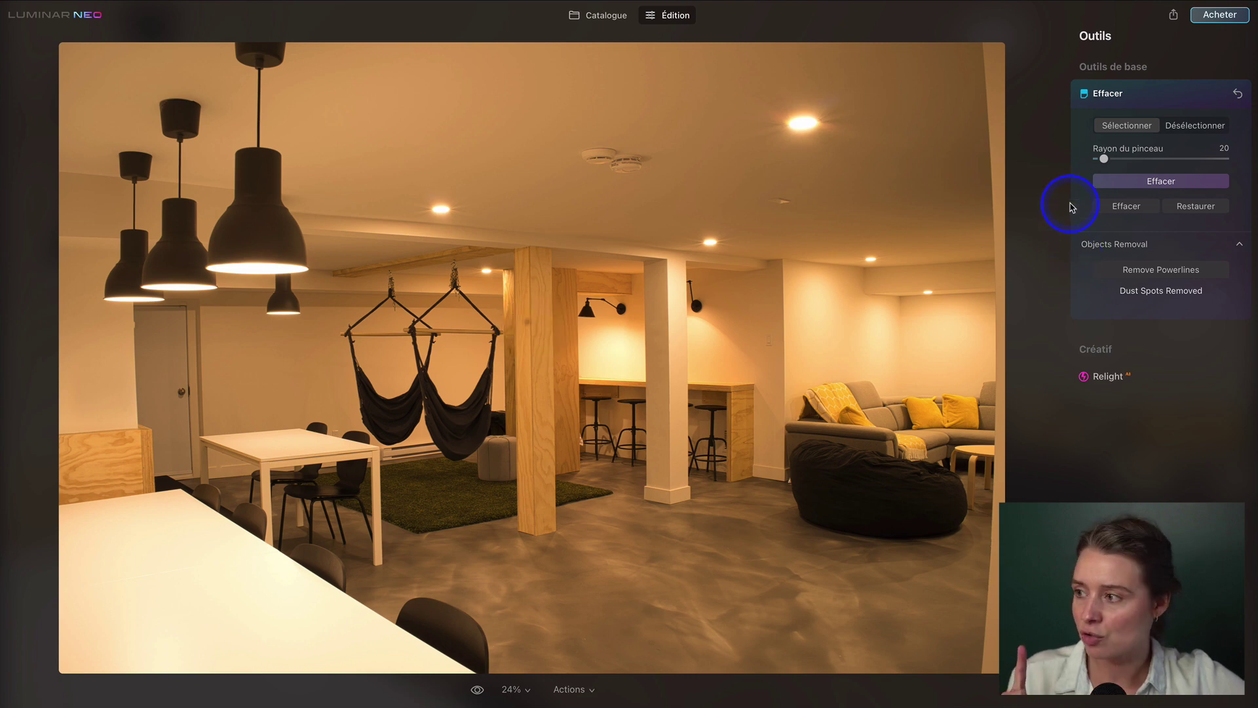
Step: Erase the small mark high on the wooden post with a brush radius of 10, and compare with the original
left_click_drag(1104, 159, 1096, 160)
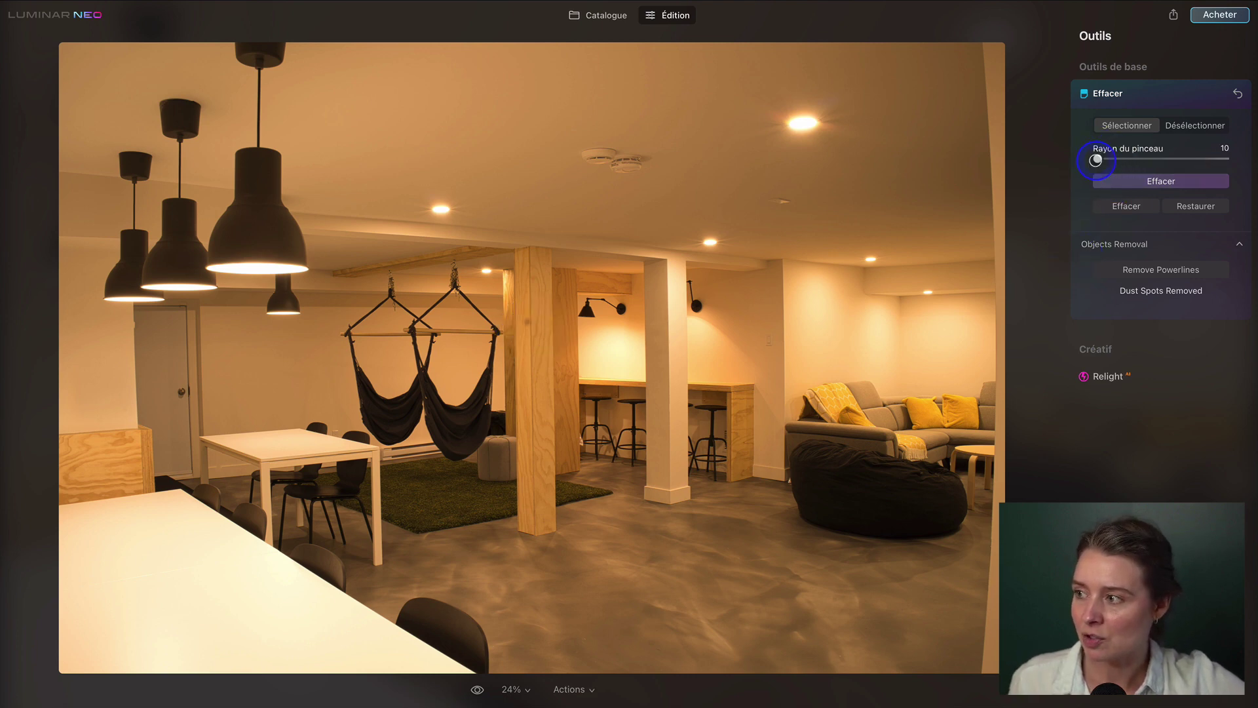
left_click(526, 321)
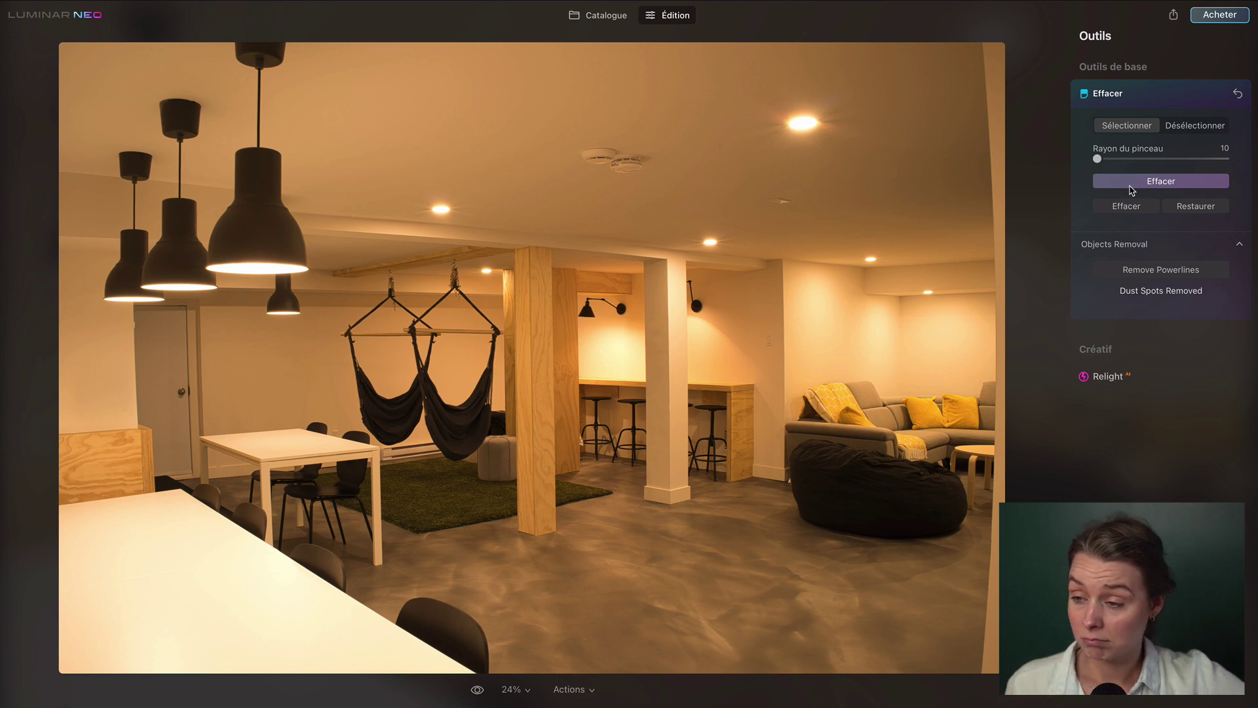
left_click(477, 691)
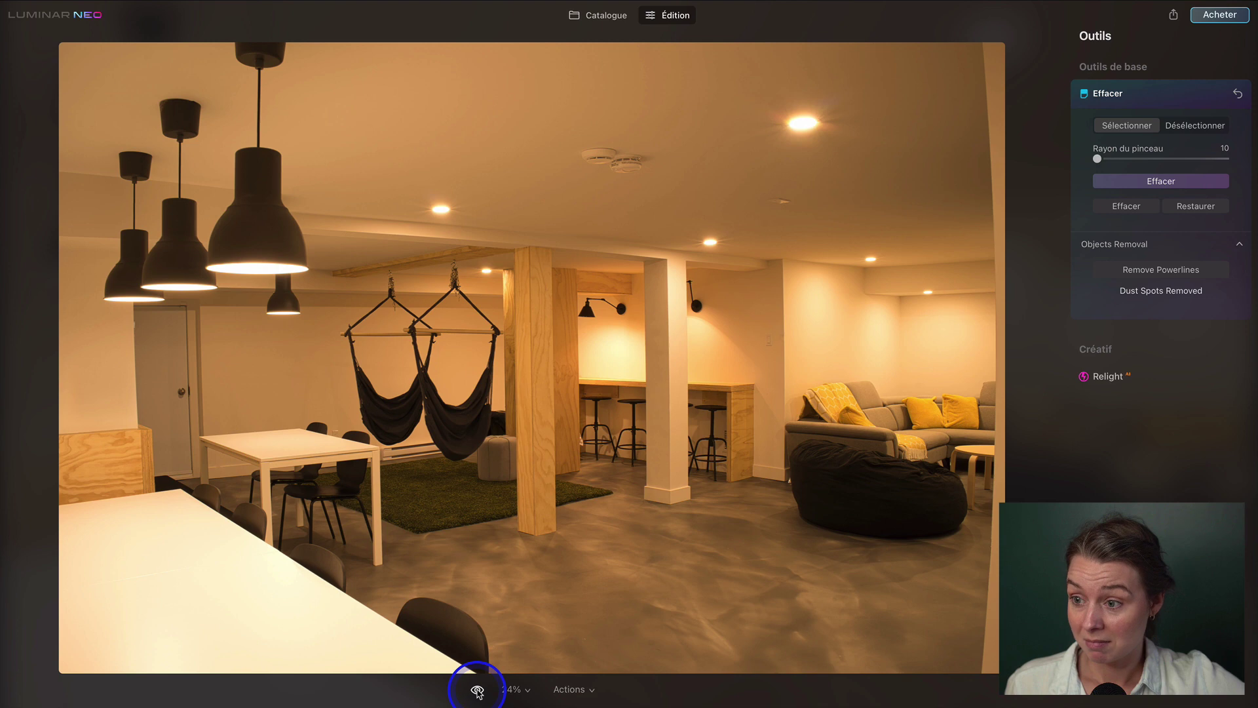